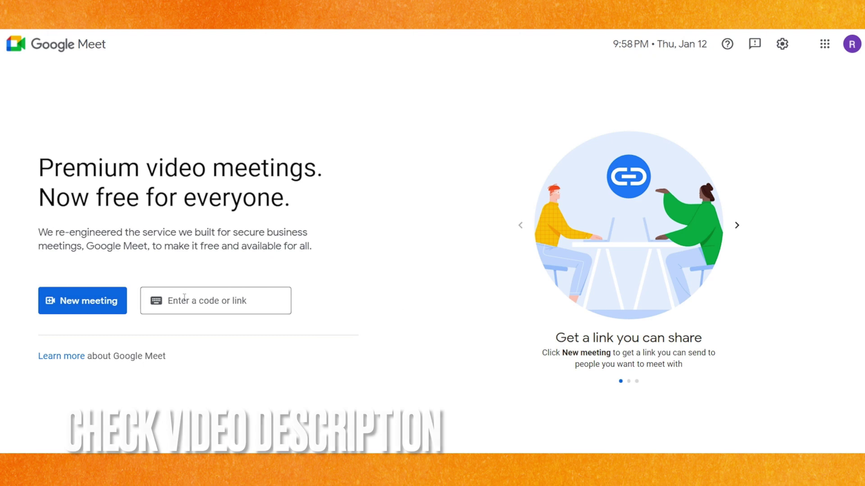
- Start an instant meeting with the camera and microphone turned off
left_click(103, 308)
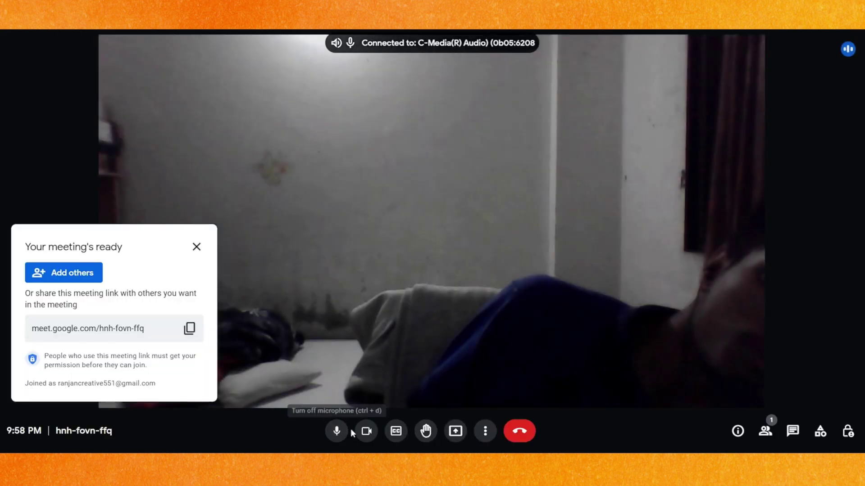
left_click(364, 432)
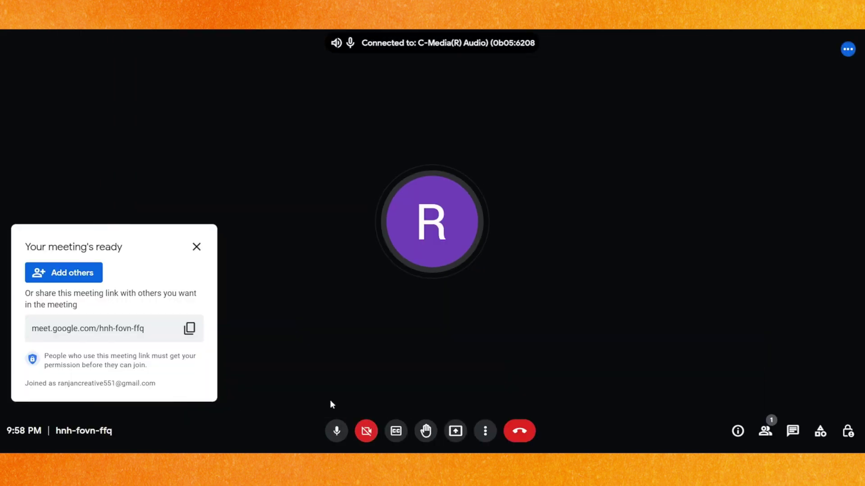
left_click(337, 433)
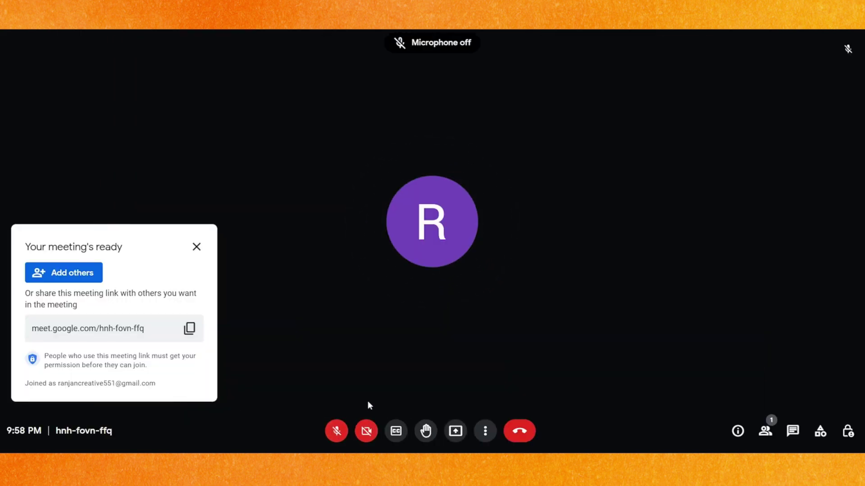
- Check More options for a record option, then search 'obs' and open OBS Studio's official site
left_click(485, 432)
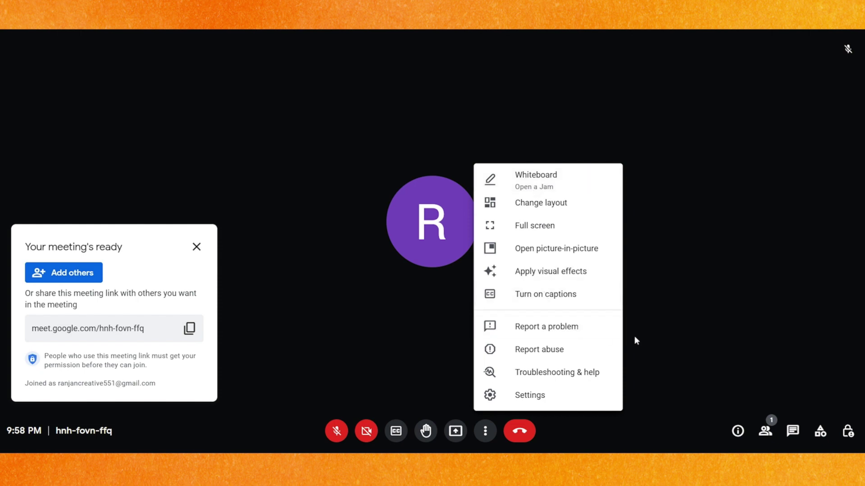
left_click(647, 341)
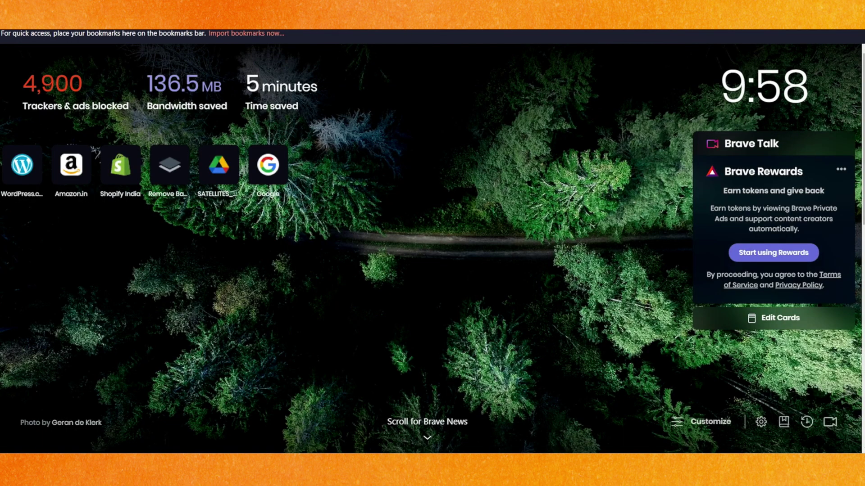
type("obs")
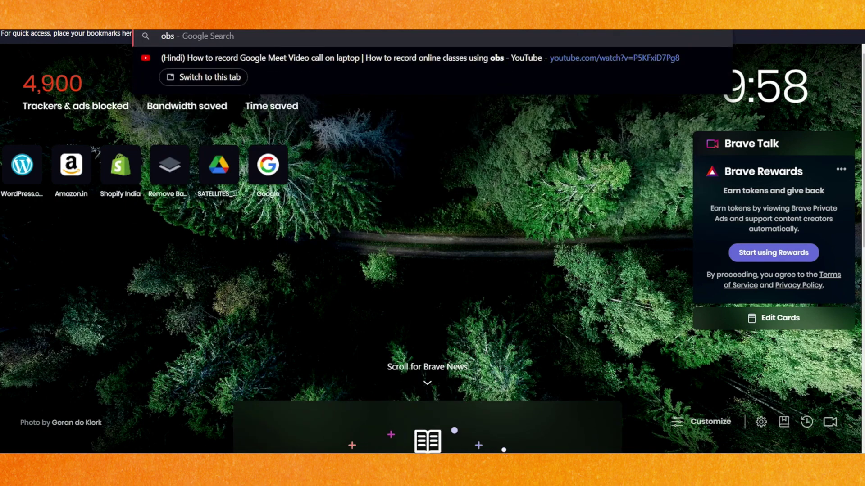
key("Return")
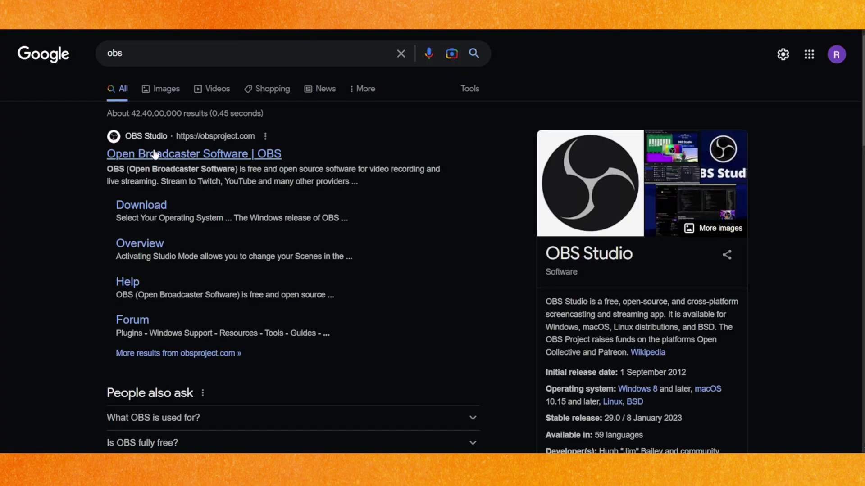
left_click(189, 155)
scroll(432, 263, "down", 1)
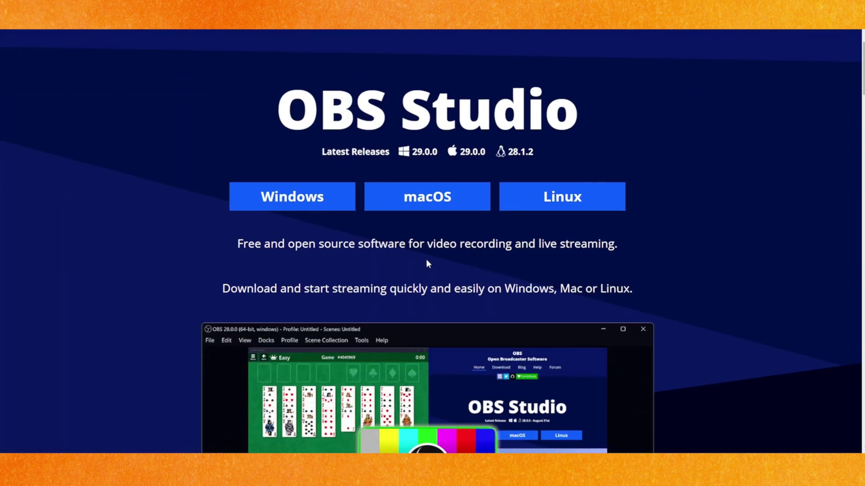
scroll(331, 251, "up", 1)
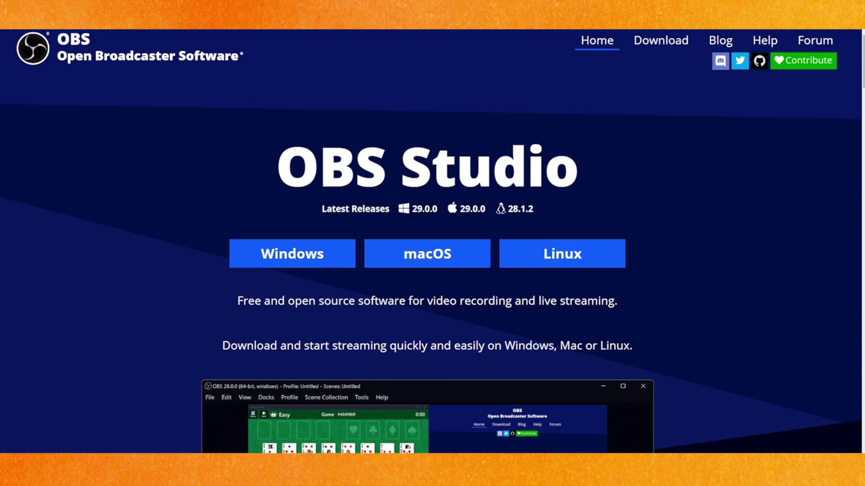
scroll(372, 269, "down", 4)
scroll(373, 269, "down", 2)
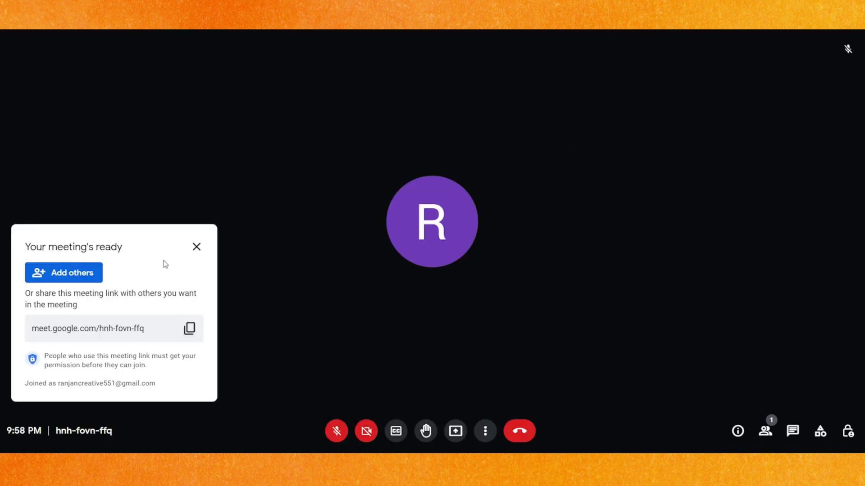
- Dismiss the 'Your meeting's ready' invitation card, leaving only the participant tile
left_click(196, 246)
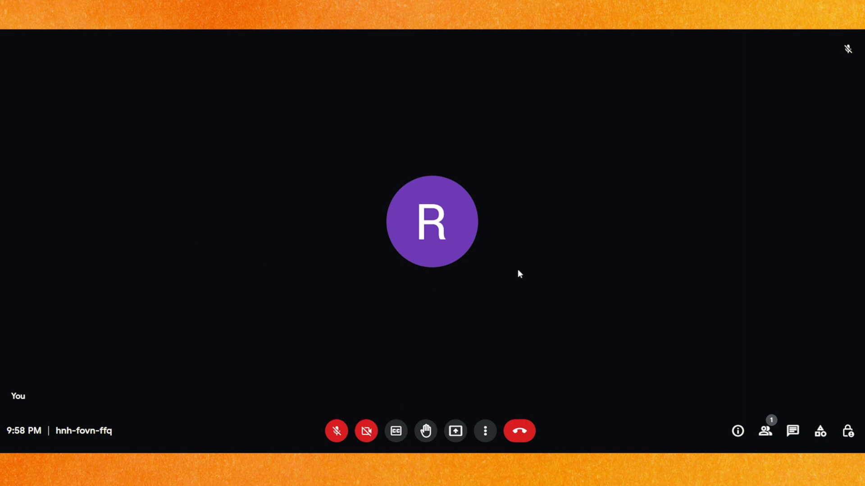